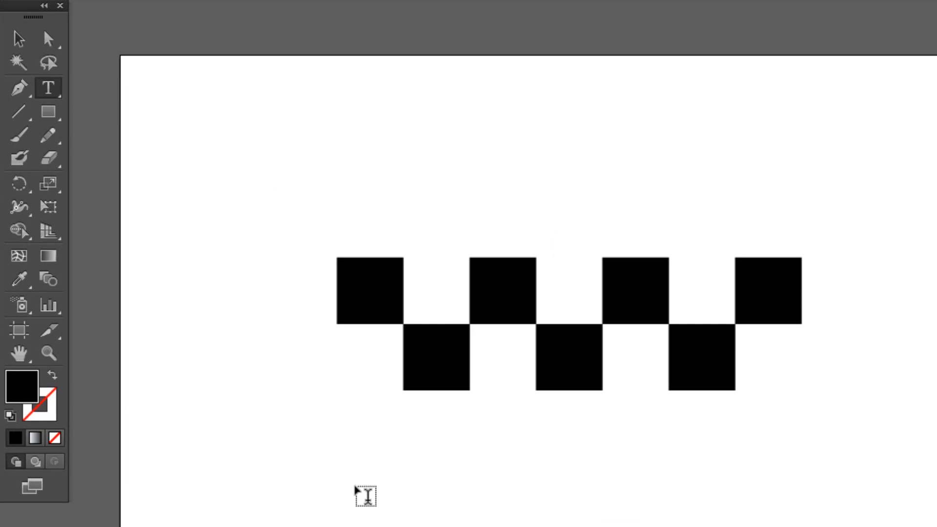
Step: Add the text CARTOON and position it over the upper row of black squares
type("CARTOON")
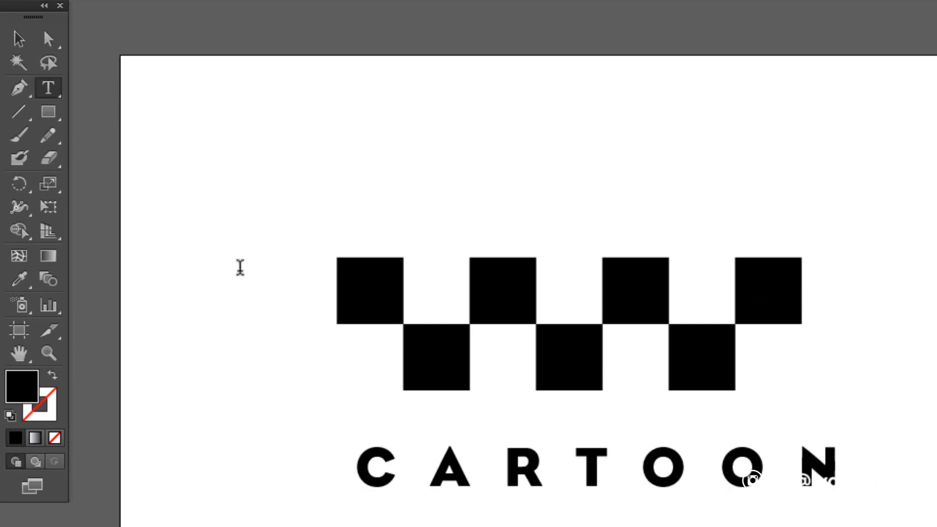
left_click(19, 39)
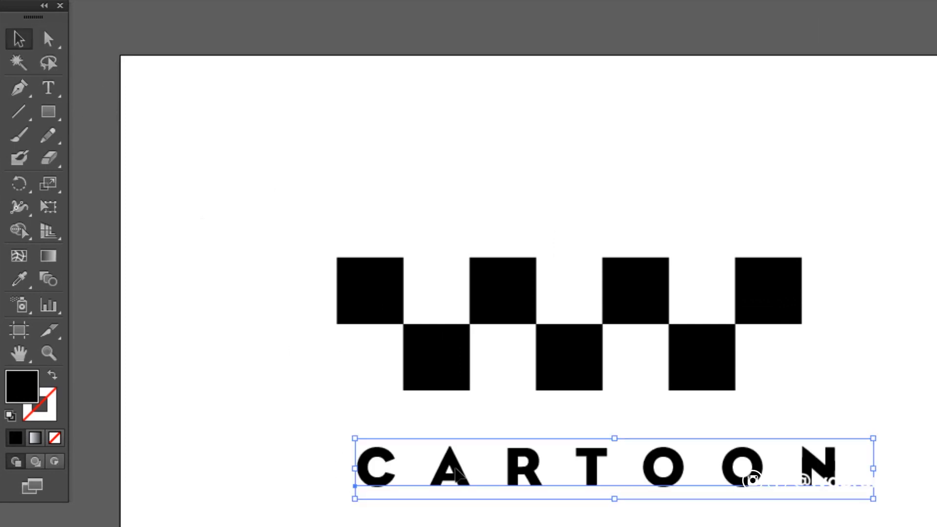
left_click_drag(457, 472, 447, 298)
Step: Set the CARTOON text's tracking to 509 so its letters match the spacing of the squares
left_click(422, 35)
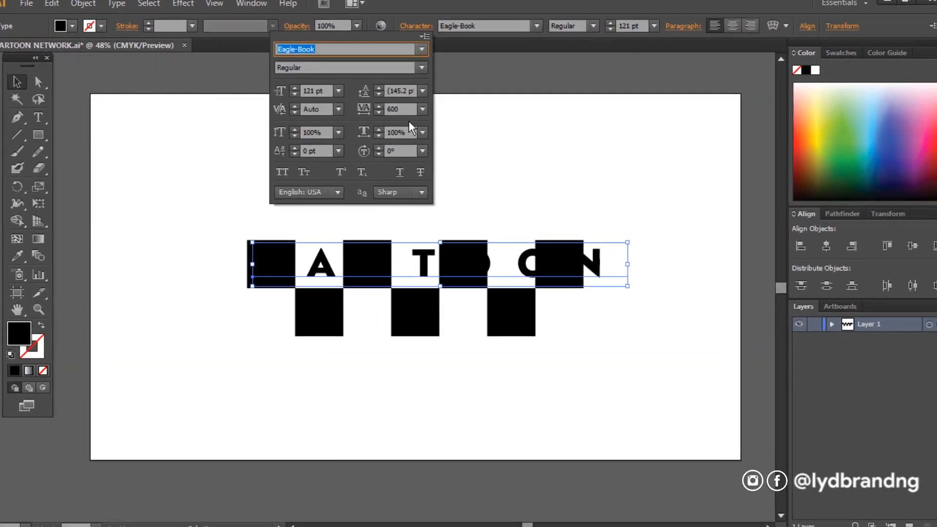
left_click(343, 53)
left_click(344, 54)
left_click(344, 54)
left_click(343, 53)
left_click(344, 53)
left_click(344, 54)
left_click(344, 53)
left_click(344, 54)
left_click(344, 54)
left_click(344, 54)
left_click(344, 54)
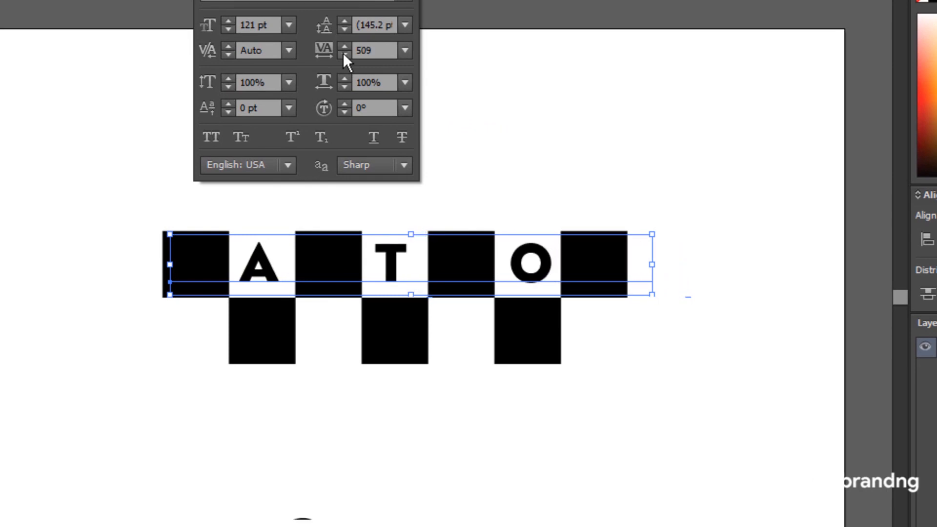
left_click(171, 81)
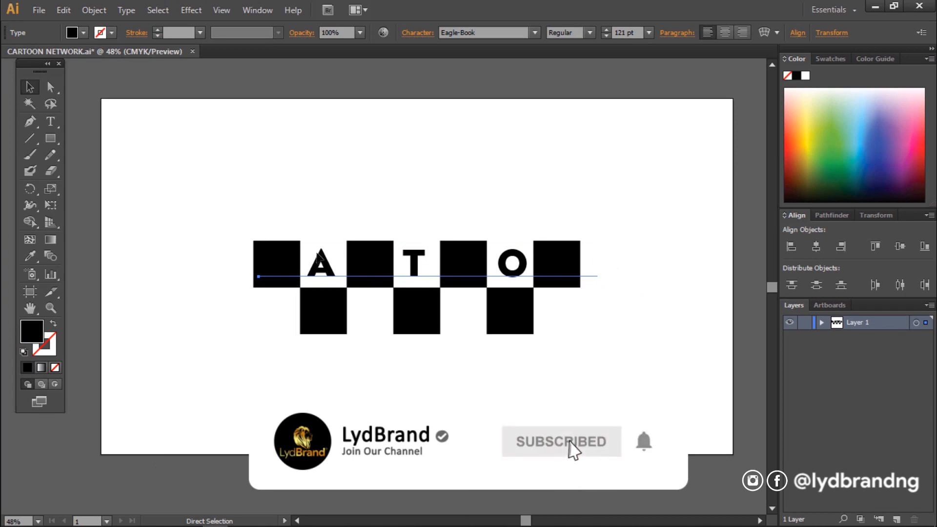
Step: Duplicate the CARTOON text below, change the copy to NETWORK, and place it over the lower row of squares
left_click_drag(318, 257, 318, 387)
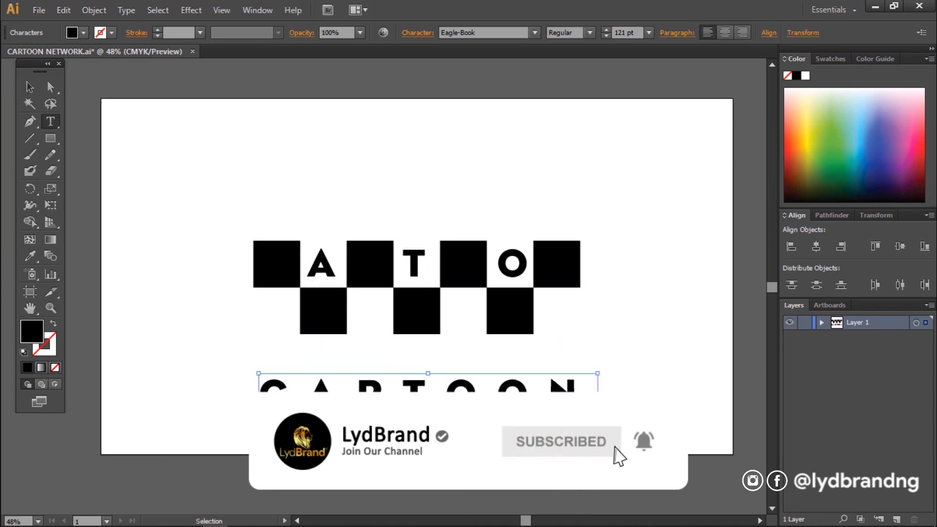
key("ctrl+a")
type("NETWORK")
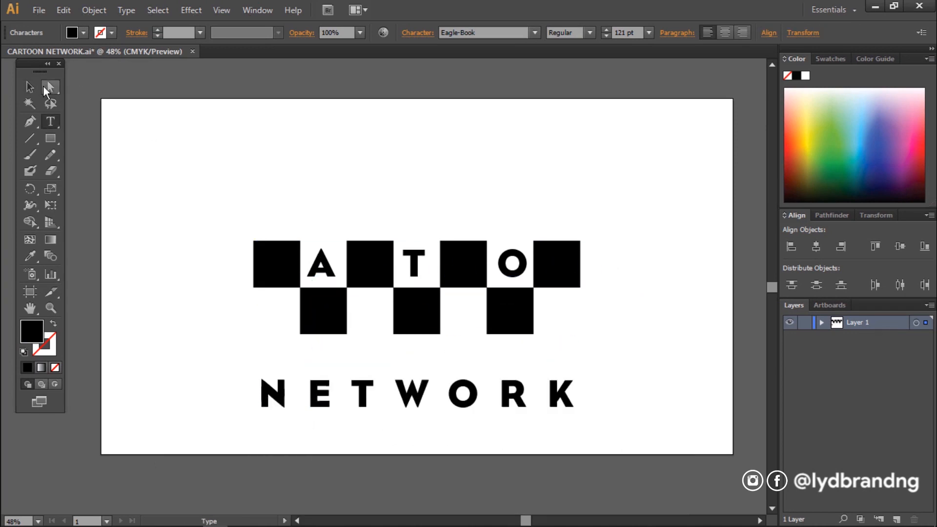
key("Escape")
left_click_drag(324, 407, 326, 326)
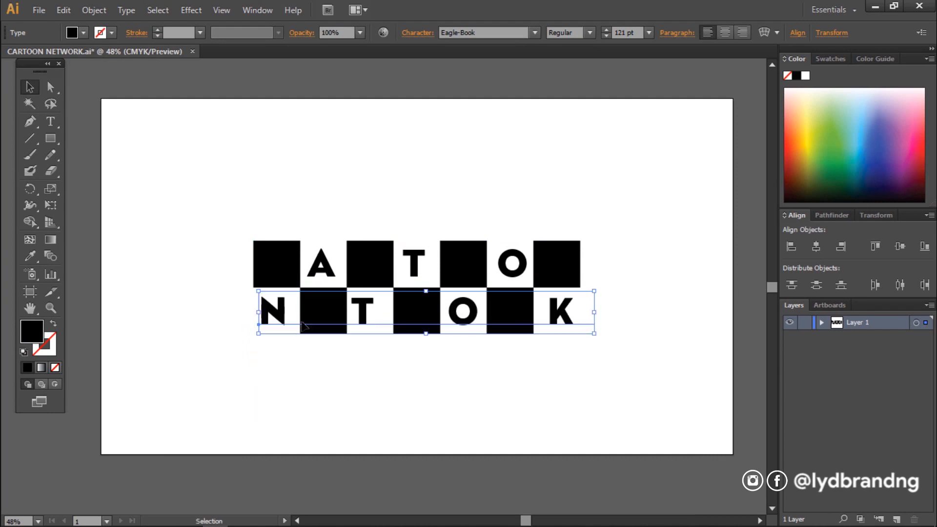
Step: Convert the NETWORK text to outlines and ungroup its letters
right_click(302, 325)
left_click(334, 416)
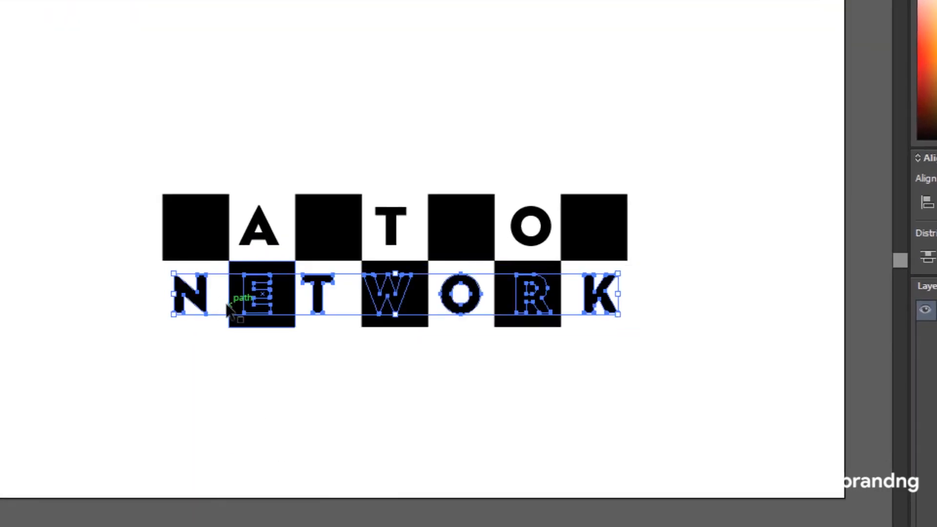
right_click(217, 307)
left_click(251, 421)
left_click(207, 394)
Step: Fill the letters E, W and R of NETWORK on the black squares with white
left_click(251, 314)
left_click(391, 308, "shift")
left_click(532, 301, "shift")
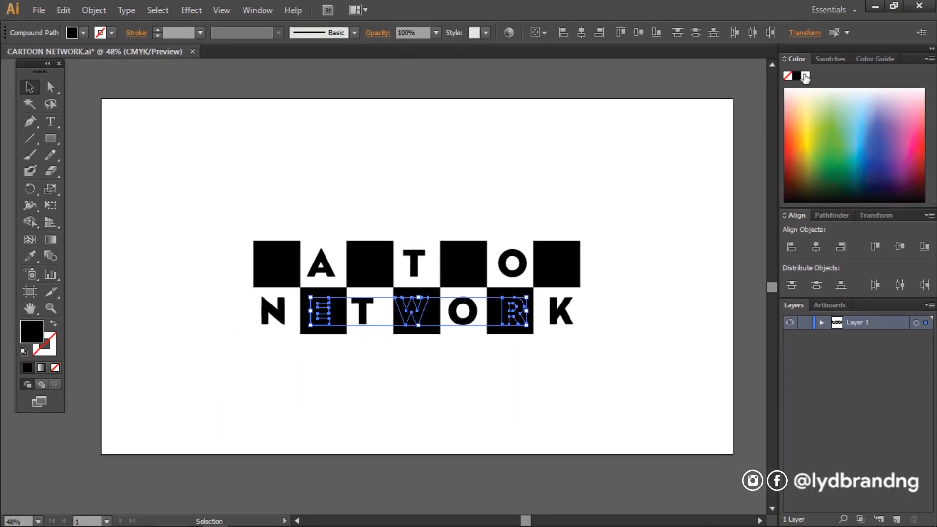
left_click(805, 77)
left_click(490, 334)
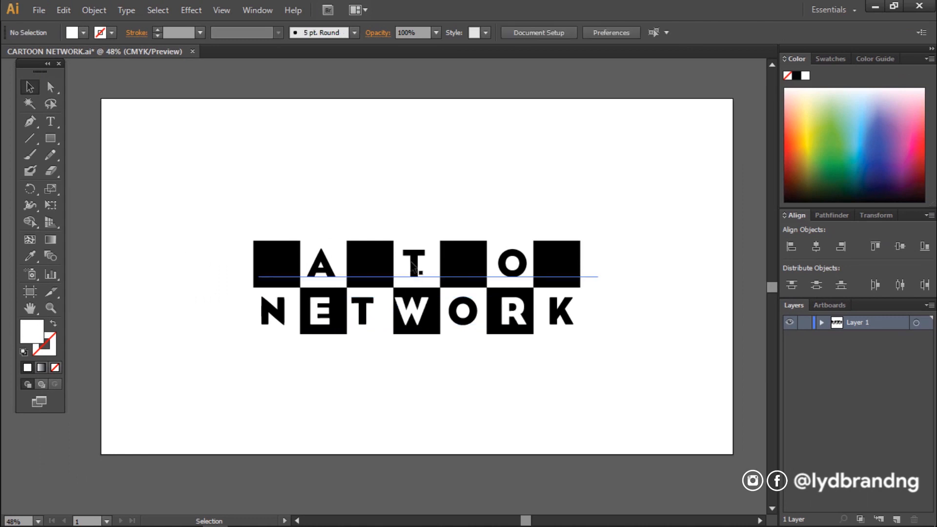
Step: Convert the CARTOON text to outlines and ungroup its letters
right_click(414, 253)
left_click(442, 383)
right_click(394, 255)
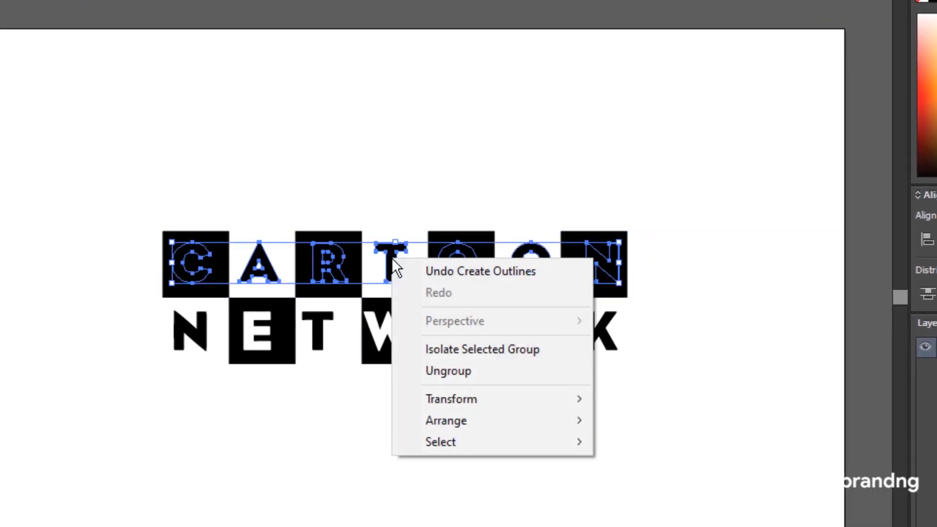
left_click(433, 376)
left_click(309, 209)
Step: Fill the C, R, first O and N of CARTOON on the black squares with white
left_click(193, 266)
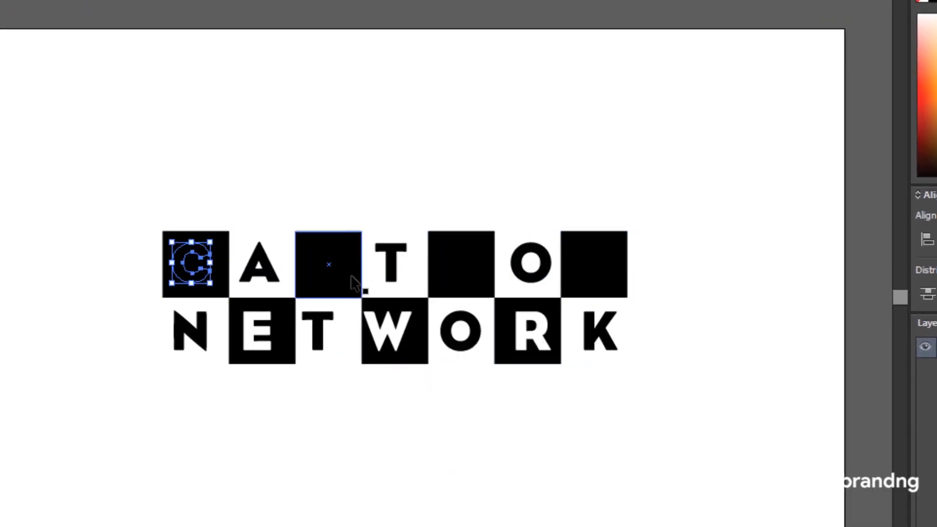
left_click(331, 266, "shift")
left_click(464, 285, "shift")
left_click(595, 277, "shift")
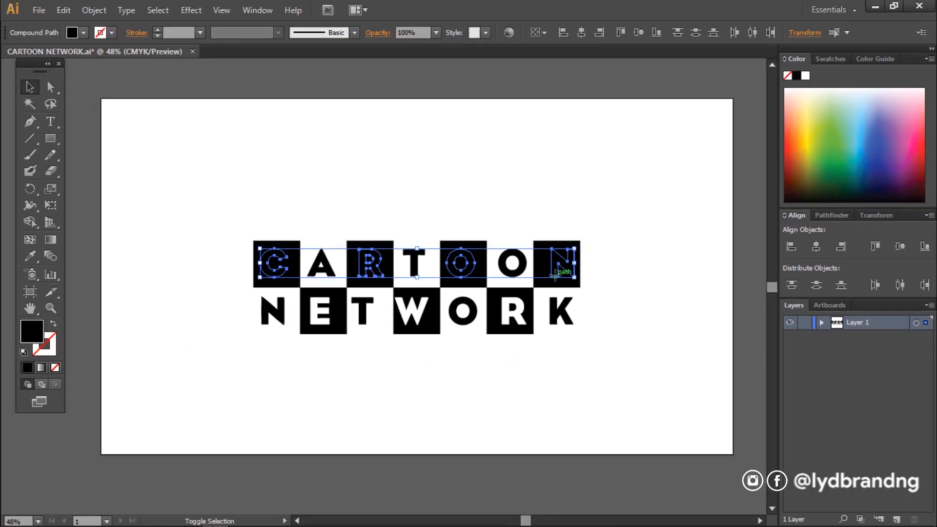
left_click(804, 76)
left_click(586, 175)
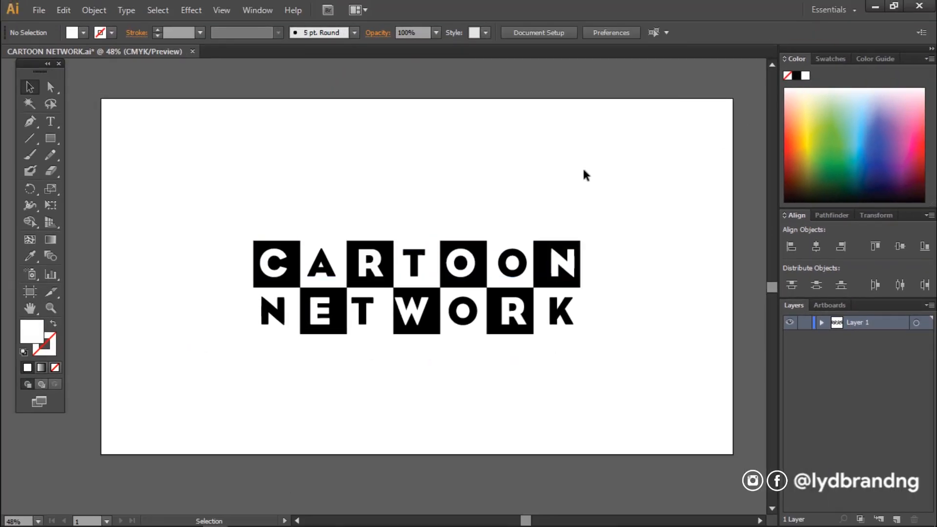
Step: Select the letters of NETWORK and align them to a common vertical centre
left_click(276, 316)
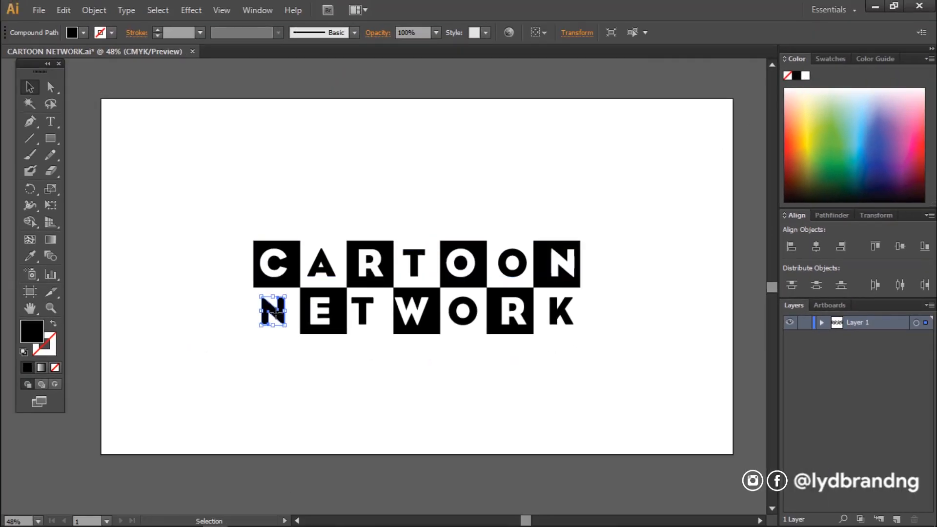
left_click(272, 314, "shift")
left_click(268, 314, "shift")
left_click(323, 312, "shift")
left_click(512, 313, "shift")
left_click(562, 312, "shift")
left_click(732, 11)
left_click(287, 464)
Step: Shift the first letters of NETWORK, up to the W, horizontally toward the centres of their squares
left_click_drag(220, 422, 227, 421)
left_click_drag(286, 414, 356, 413)
left_click_drag(417, 419, 439, 421)
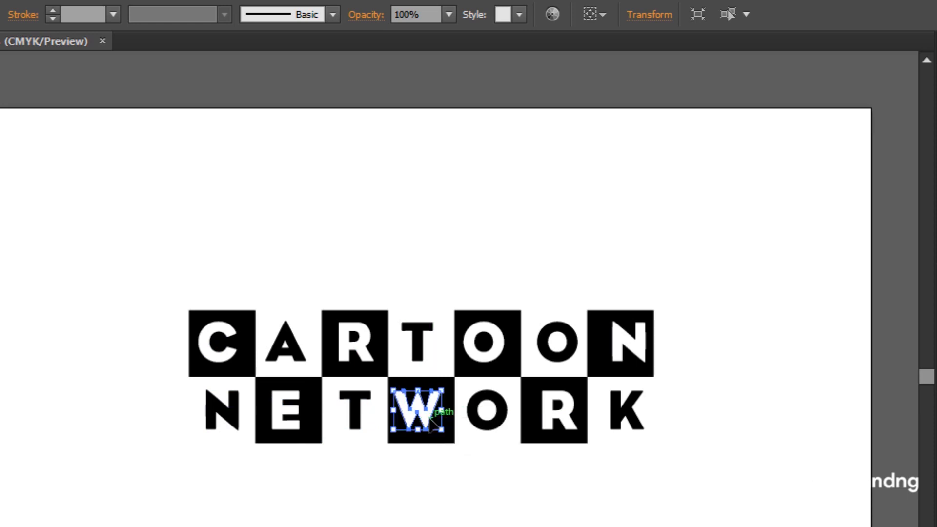
left_click(418, 480)
Step: Nudge the C, A, R and T of CARTOON horizontally to the centres of their squares
left_click_drag(215, 332, 219, 332)
left_click_drag(283, 339, 286, 340)
left_click_drag(355, 345, 355, 344)
left_click_drag(419, 347, 425, 347)
Step: Centre the W, R and K of NETWORK and both Os and the N of CARTOON in their squares
left_click_drag(429, 417, 433, 417)
left_click_drag(471, 342, 473, 343)
mouse_move(542, 346)
left_mouse_down()
mouse_move(548, 339)
mouse_move(538, 341)
left_mouse_up()
left_click_drag(559, 411, 544, 411)
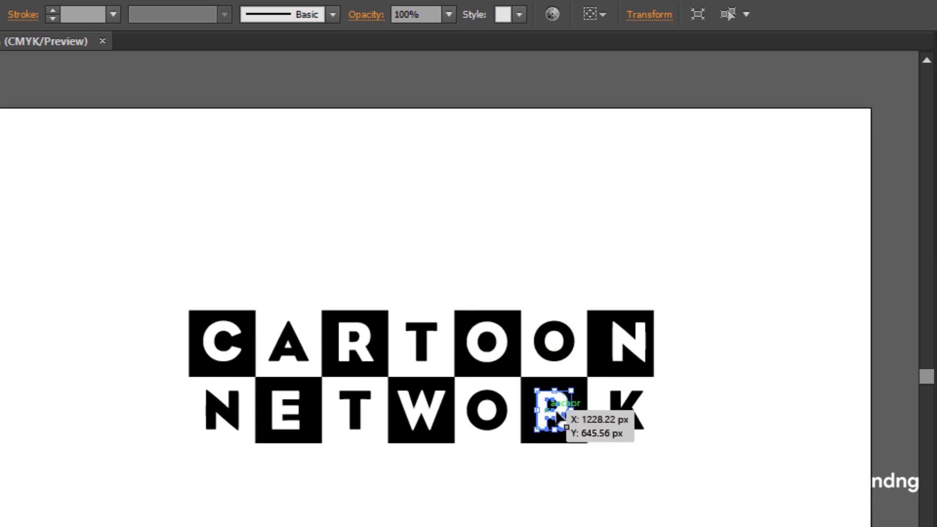
left_click_drag(626, 409, 620, 409)
left_click_drag(635, 350, 625, 350)
Step: Select all seven letters of CARTOON and align their vertical centres
left_click(537, 359, "shift")
left_click(470, 341, "shift")
left_click(422, 342, "shift")
left_click(342, 341, "shift")
left_click(293, 348, "shift")
left_click(222, 342, "shift")
left_click(736, 12)
left_click(634, 493)
Step: Select all seven letters of NETWORK and align their vertical centres
left_click(620, 410)
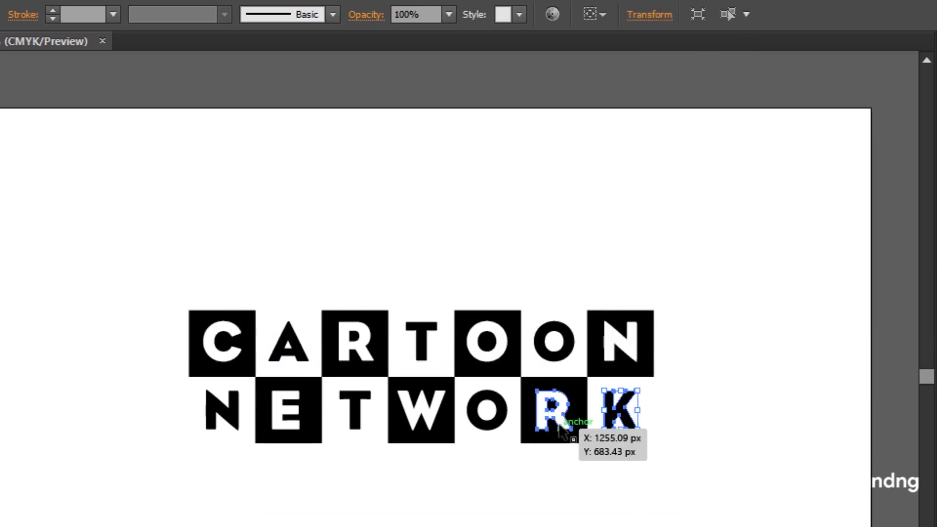
left_click(562, 428, "shift")
left_click(486, 412, "shift")
left_click(417, 414, "shift")
left_click(355, 415, "shift")
left_click(287, 417, "shift")
left_click(236, 424, "shift")
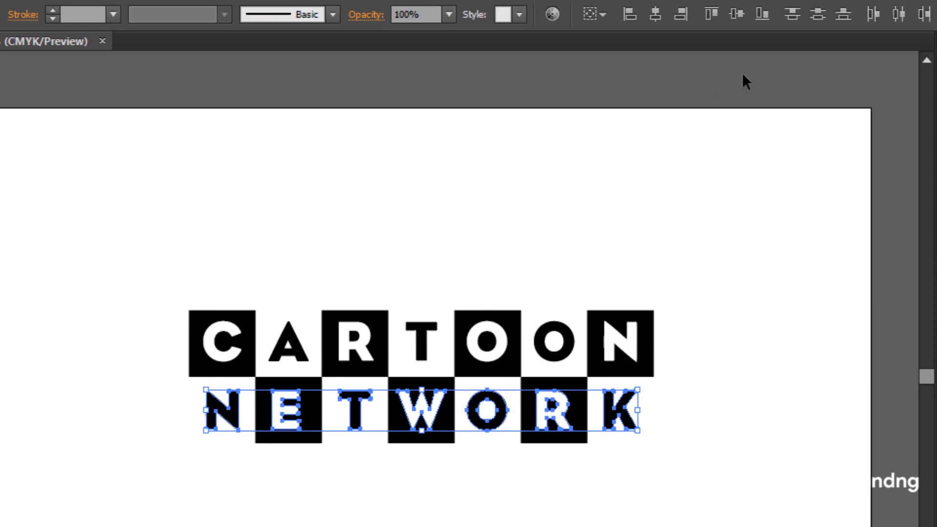
left_click(298, 493)
Step: Align the stacked letter pairs C/N, A/E and R/T to their shared horizontal centres
left_click(230, 429)
left_click(233, 364, "shift")
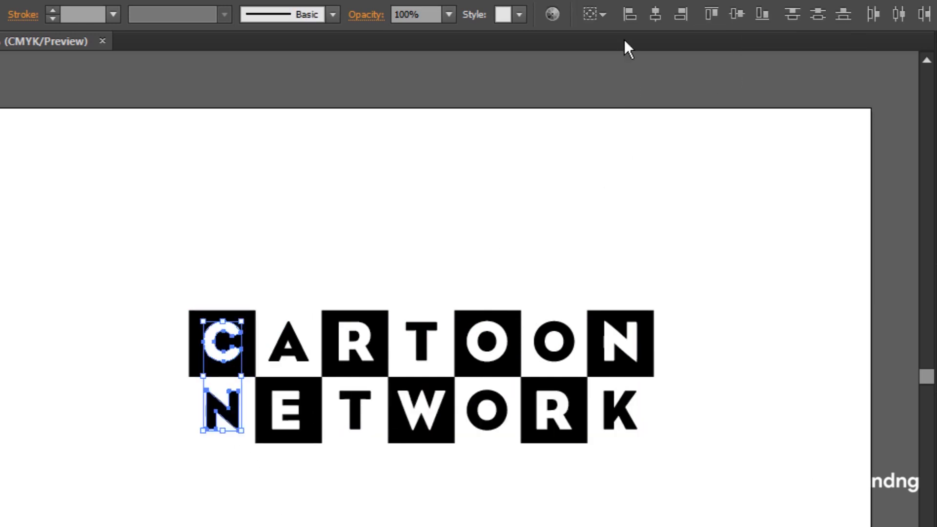
left_click(288, 415)
left_click(282, 352, "shift")
left_click(655, 14)
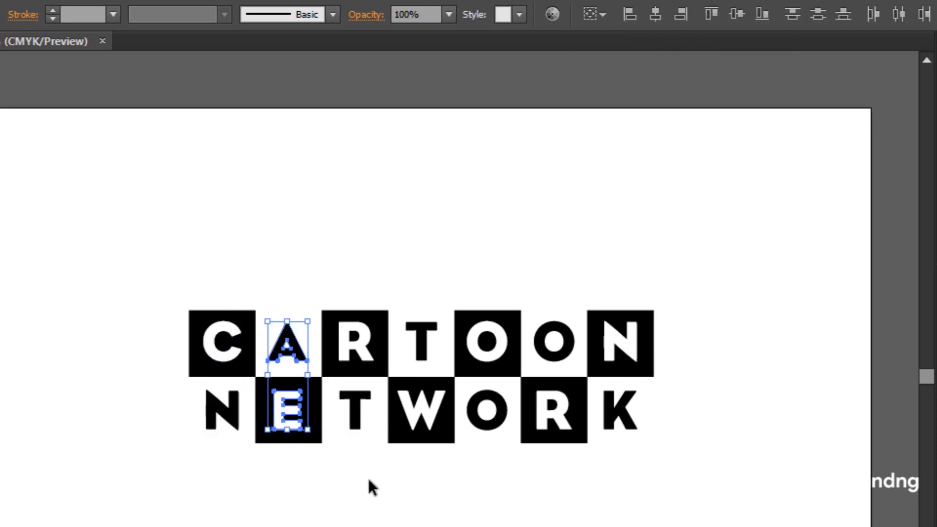
left_click(358, 423)
left_click(356, 345, "shift")
left_click(655, 14)
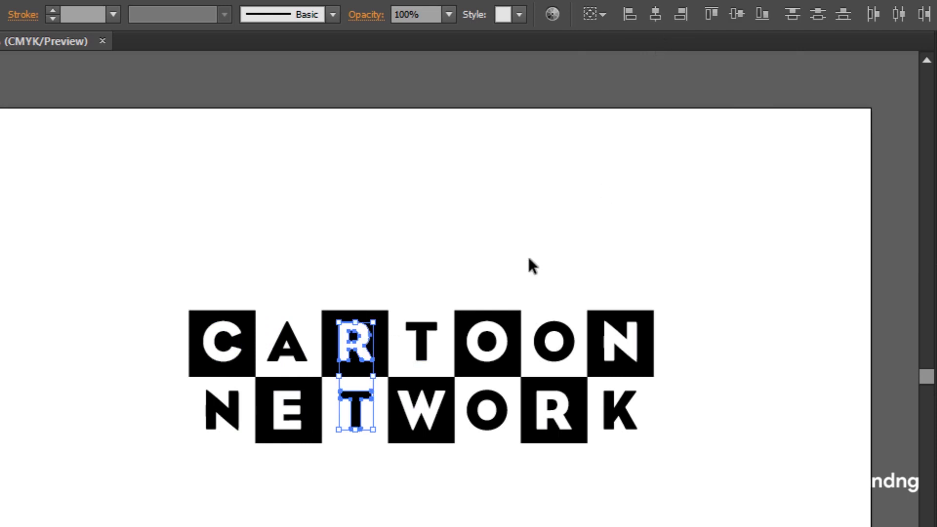
Step: Align the remaining stacked letter pairs T/W, O/O, O/R and N/K to their shared horizontal centres
left_click(421, 410)
left_click(422, 342, "shift")
left_click(655, 14)
left_click(502, 419)
left_click(499, 342, "shift")
left_click(655, 19)
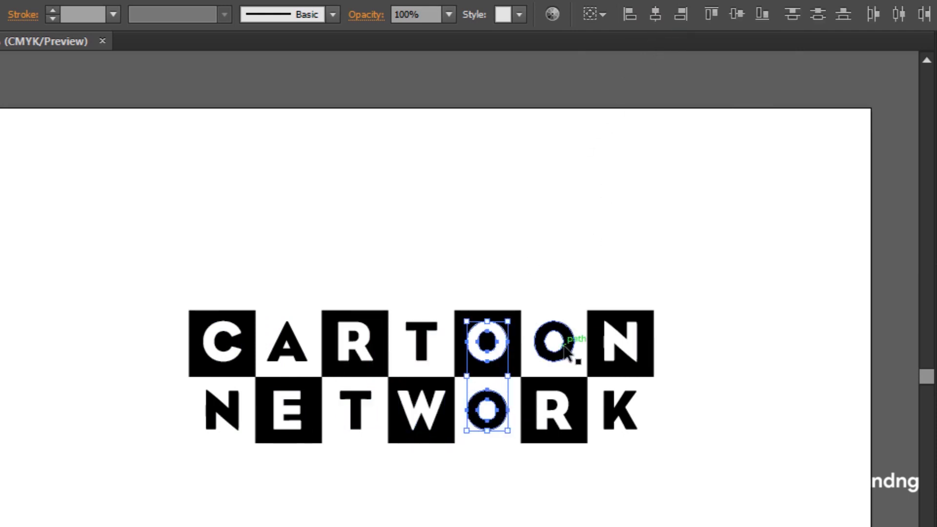
left_click(564, 349)
left_click(559, 430, "shift")
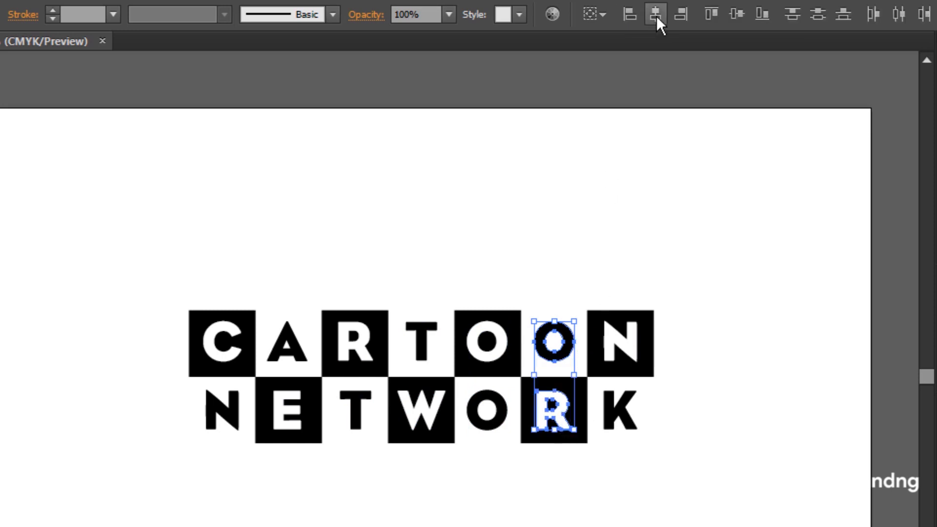
left_click(634, 359)
left_click(627, 411, "shift")
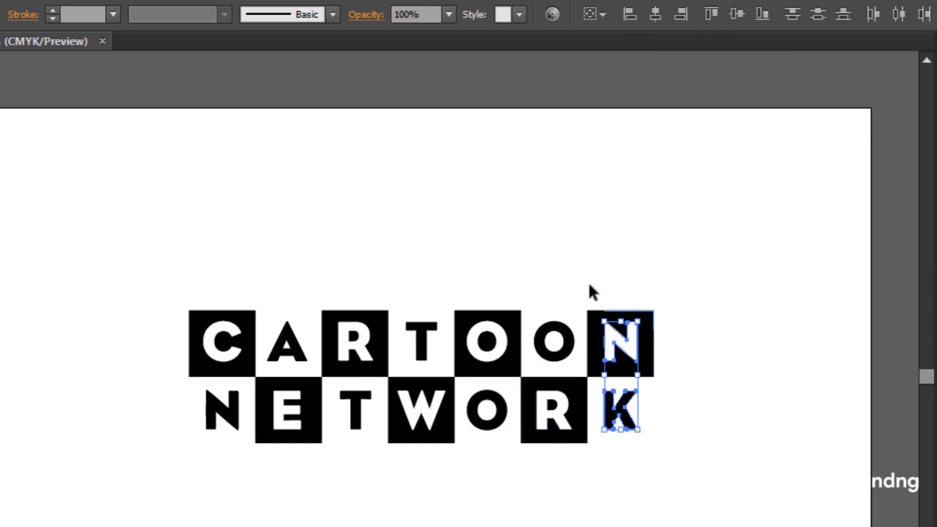
left_click(540, 525)
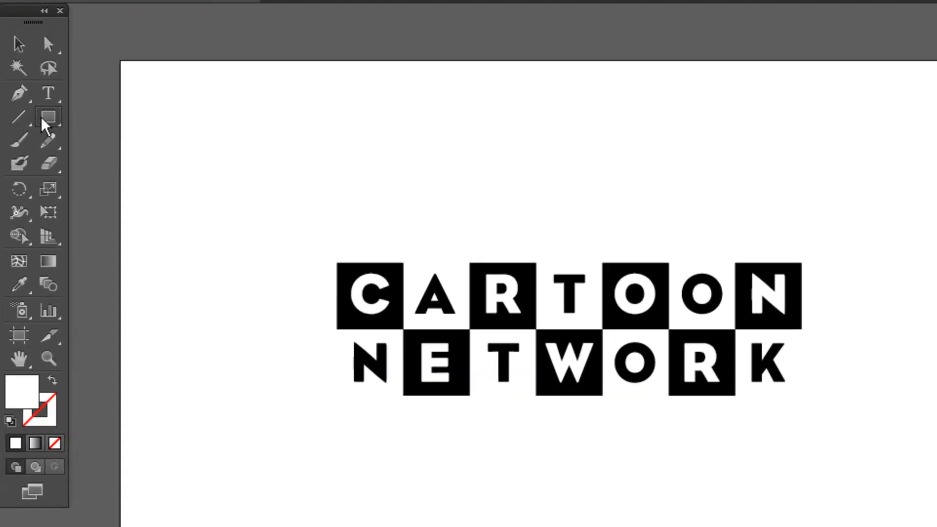
Step: Draw a white rectangle covering the whole two-row logo and send it to the back
left_click(42, 119)
left_click_drag(337, 263, 801, 396)
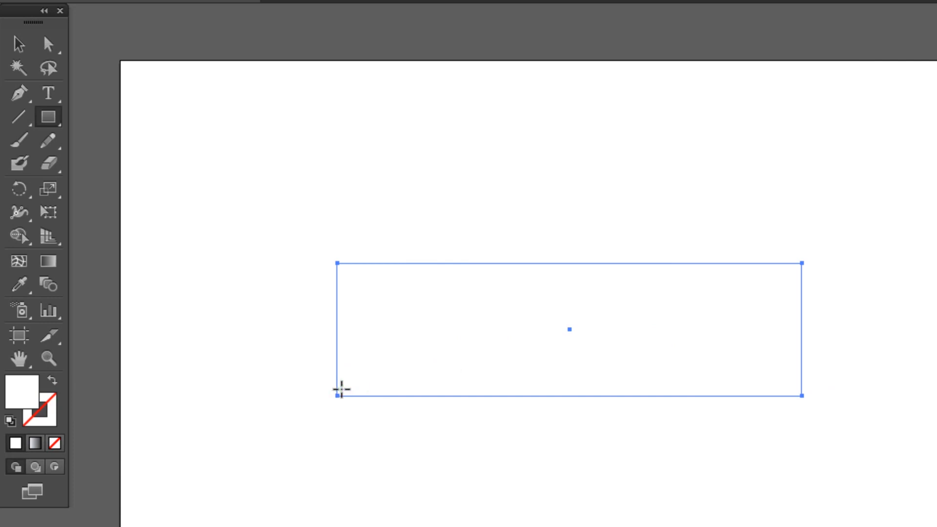
right_click(341, 389)
mouse_move(496, 364)
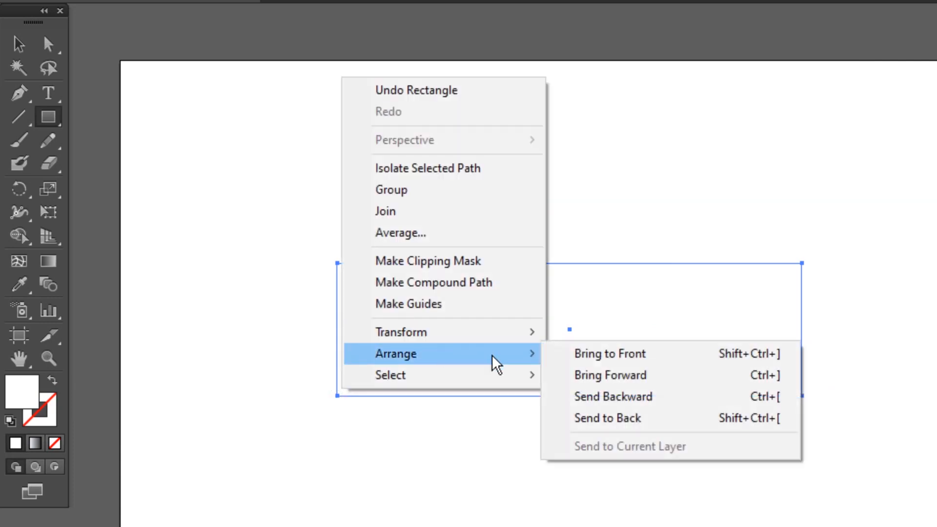
left_click(612, 419)
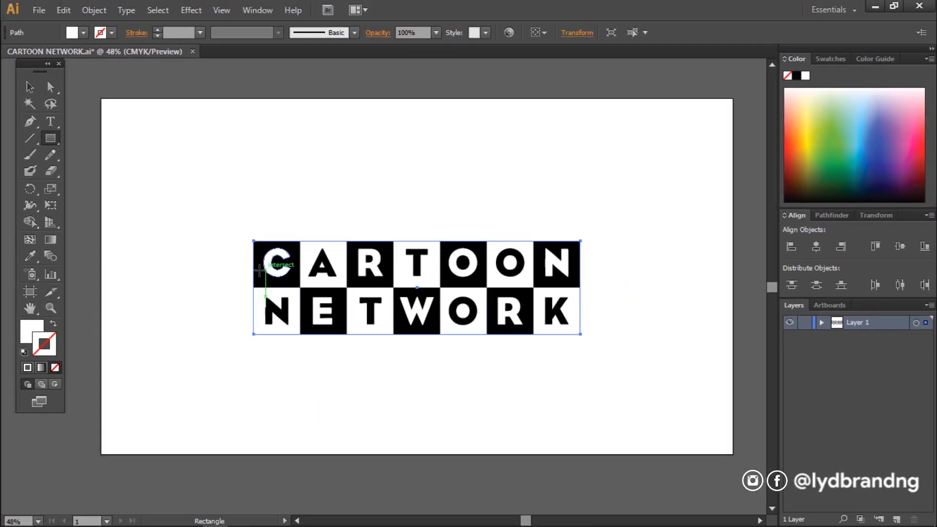
Step: Give the background rectangle a 1 pt black stroke
left_click(796, 76)
left_click(29, 87)
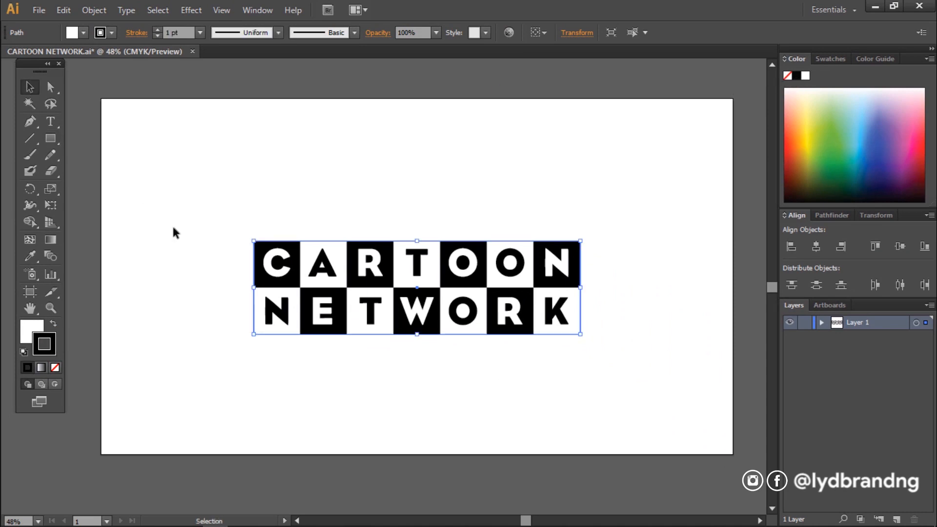
left_click(190, 222)
Step: Select the squares, letters and background rectangle and group them into one object
left_click_drag(207, 204, 618, 367)
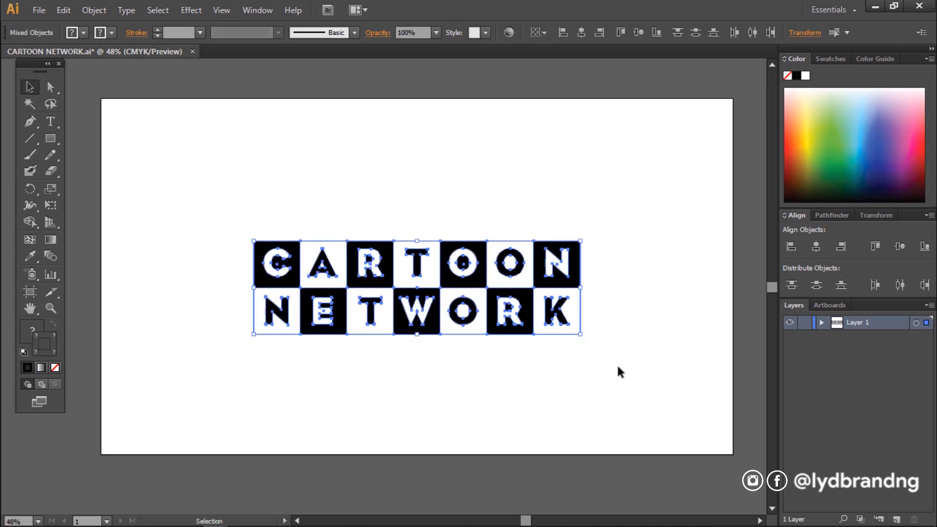
right_click(558, 331)
left_click(603, 395)
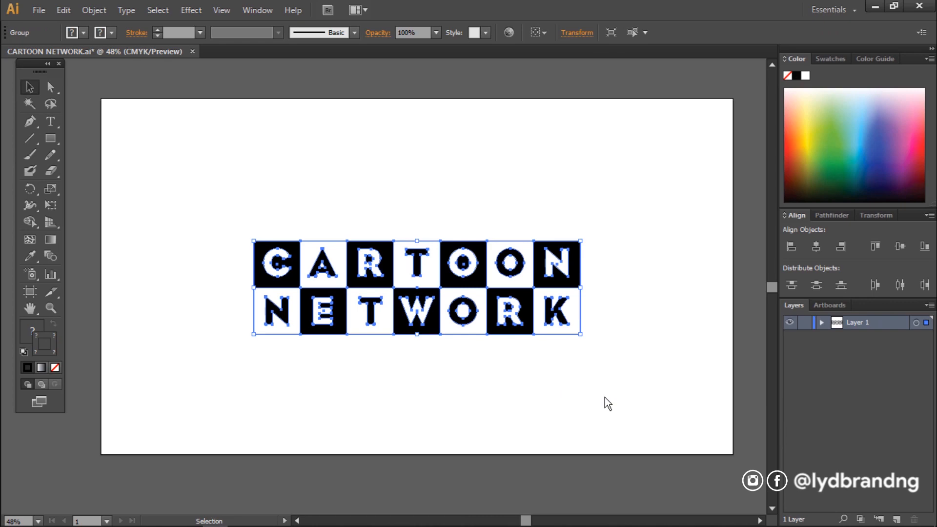
left_click(605, 385)
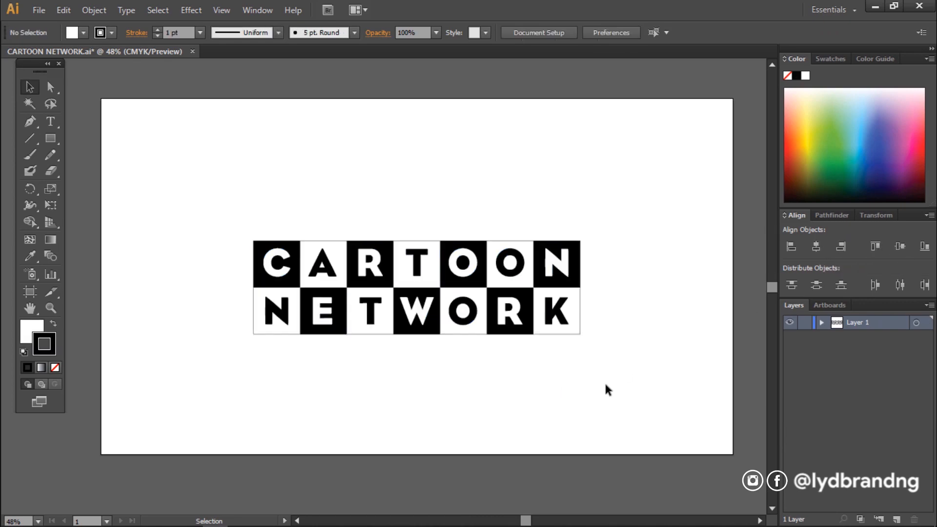
Step: Export the logo as CARTOON NETWORK.png in the LOGO folder at High (300 ppi) with a transparent background
left_click(38, 10)
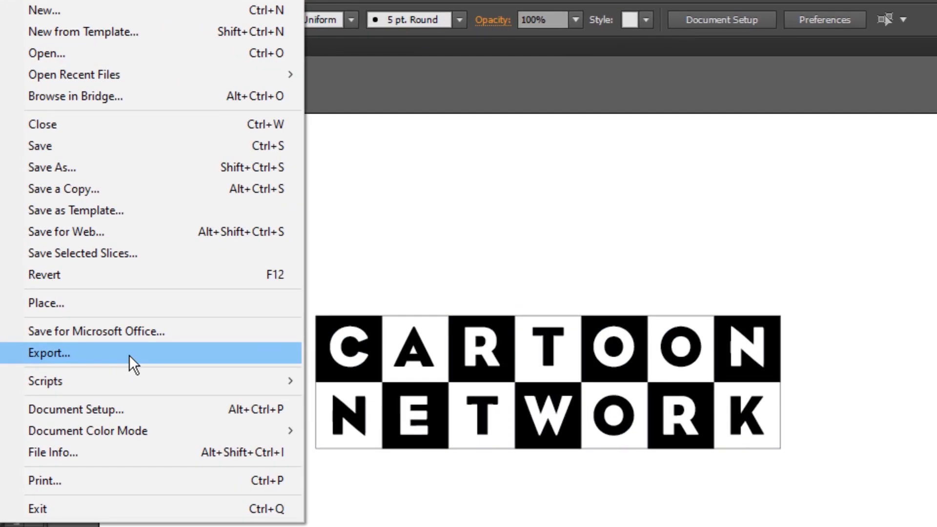
left_click(51, 266)
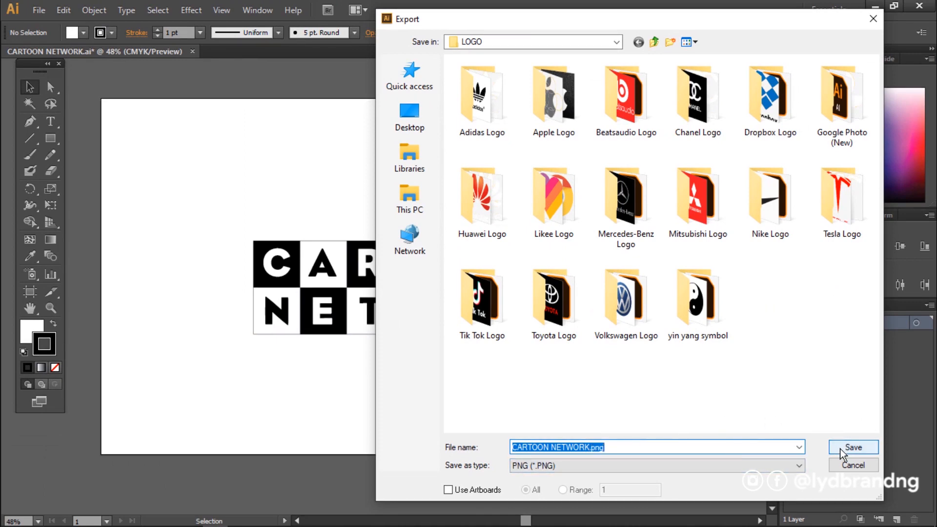
left_click(840, 448)
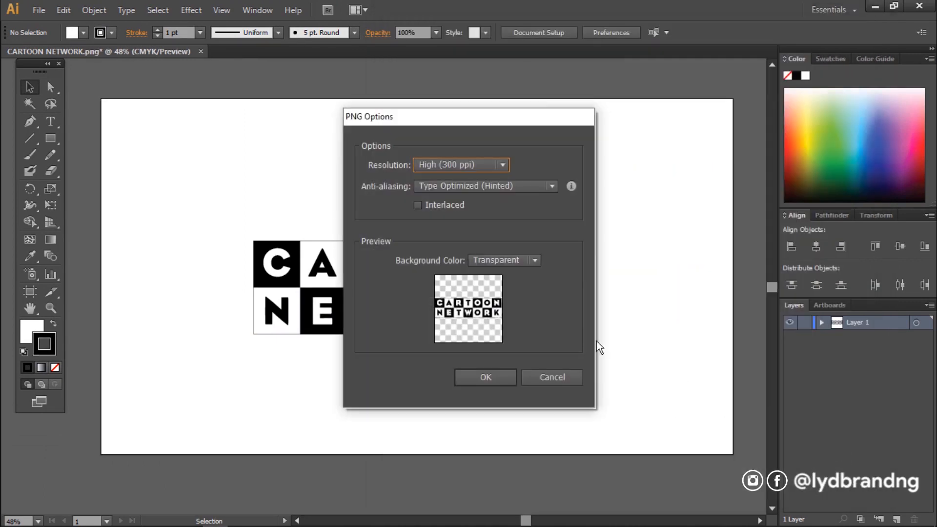
left_click(489, 376)
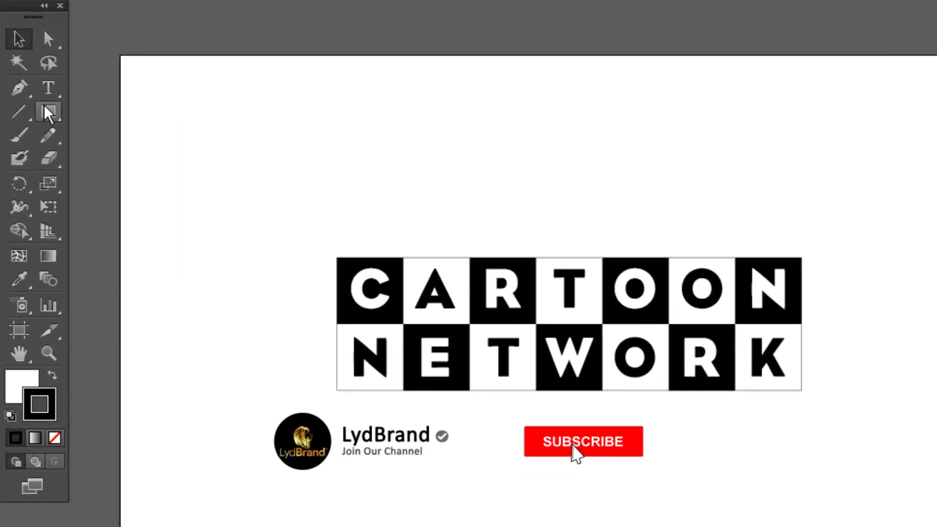
Step: Draw a white rectangle covering the whole artboard and send it behind the logo
left_click(51, 139)
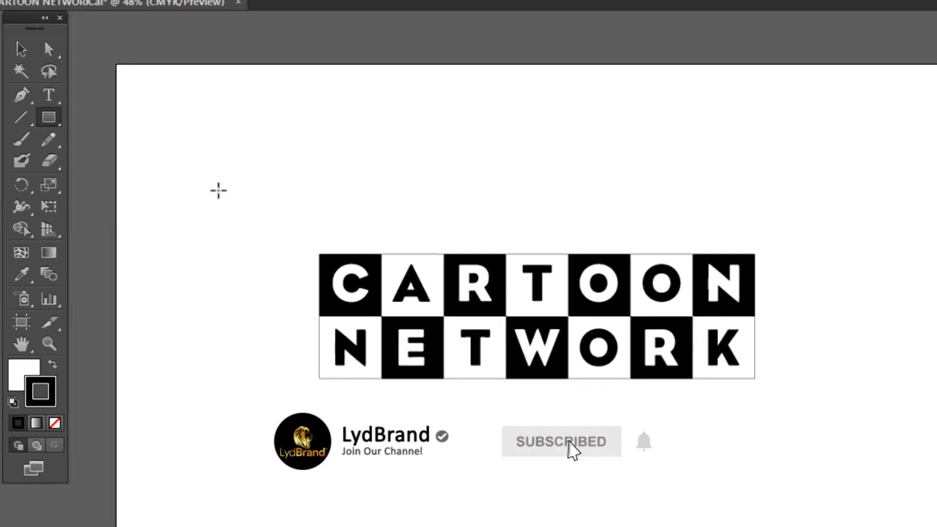
left_click_drag(117, 61, 936, 526)
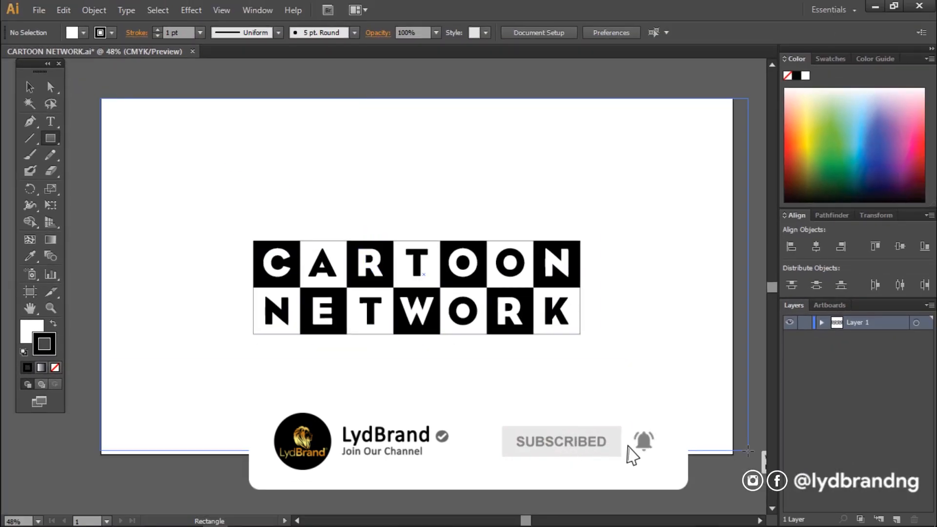
left_click_drag(748, 451, 732, 454)
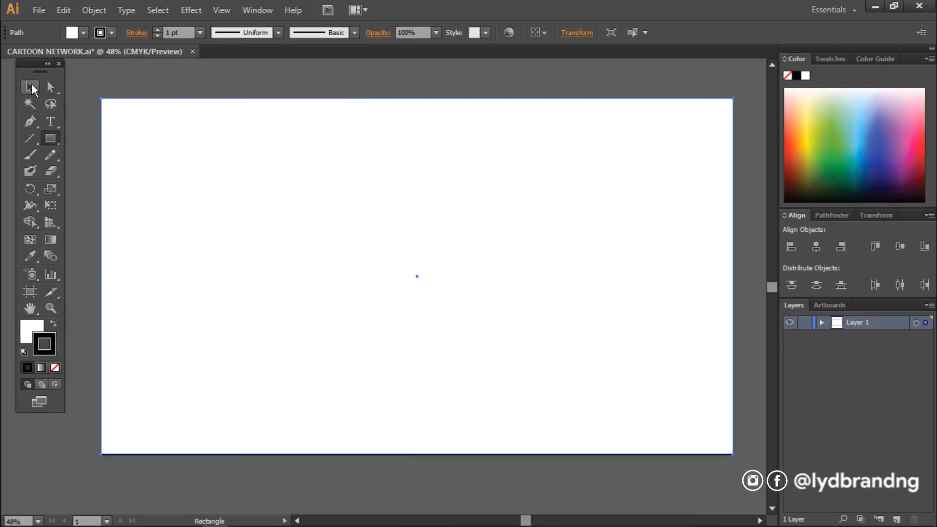
right_click(145, 141)
mouse_move(200, 335)
left_click(333, 382)
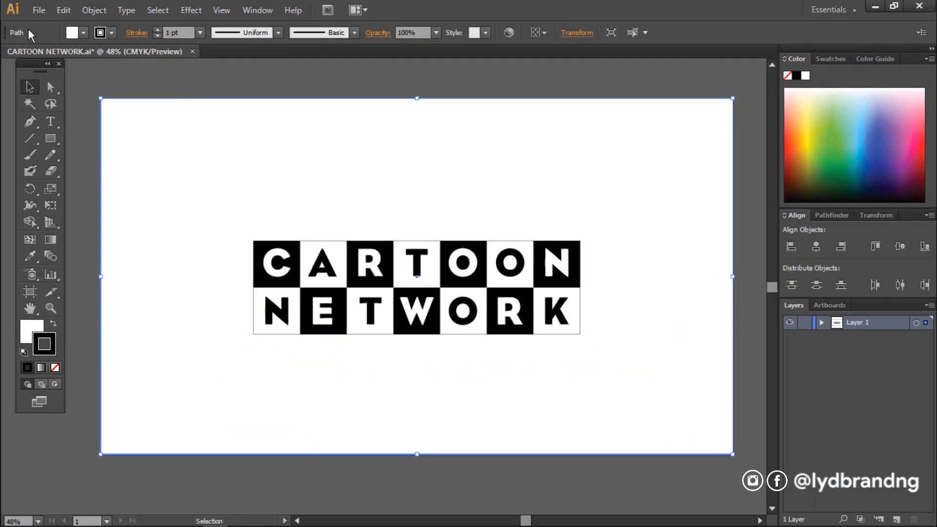
Step: Export the artwork as CARTOON NETWORK.jpg in CMYK at maximum quality 10 and 72 ppi
left_click(38, 10)
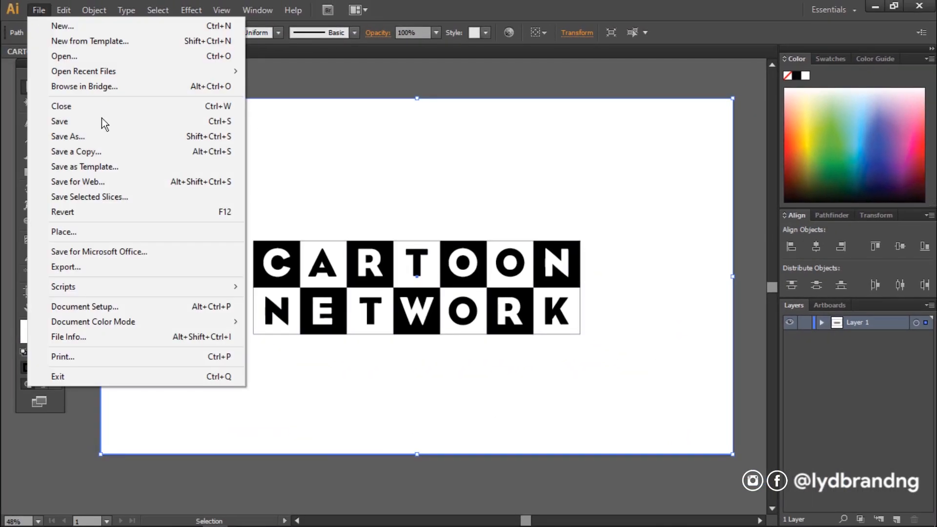
left_click(171, 267)
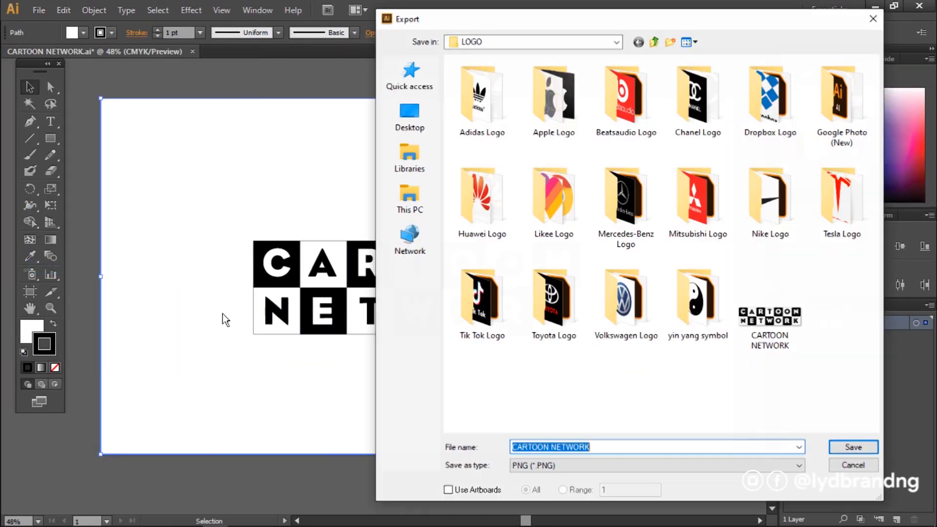
left_click(561, 465)
left_click(561, 396)
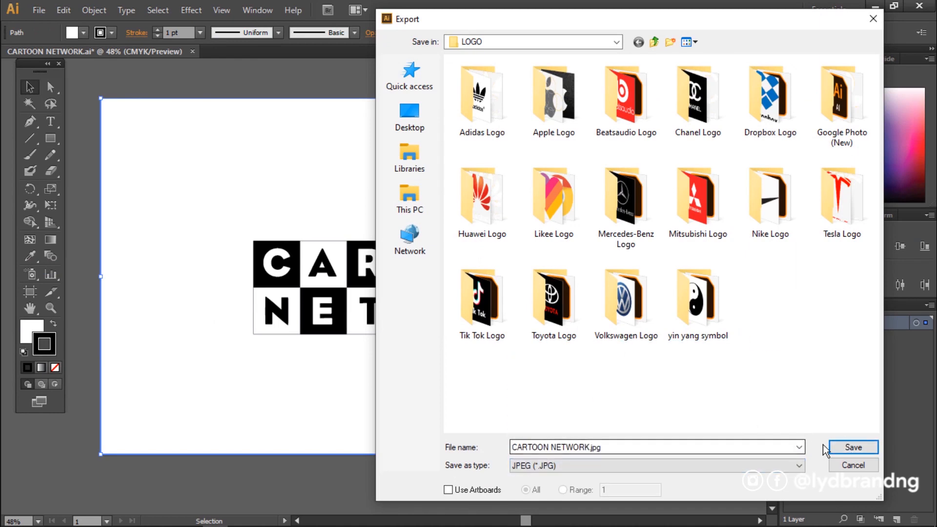
left_click(851, 447)
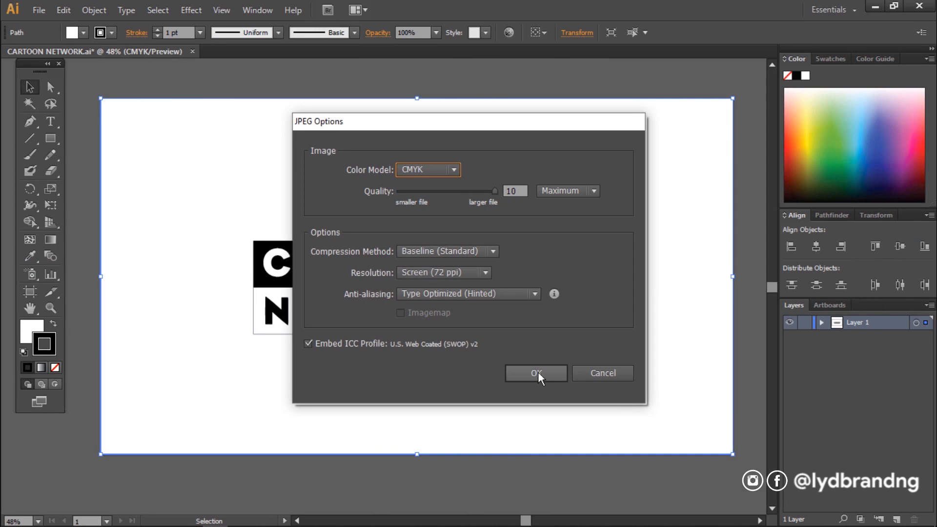
left_click(538, 371)
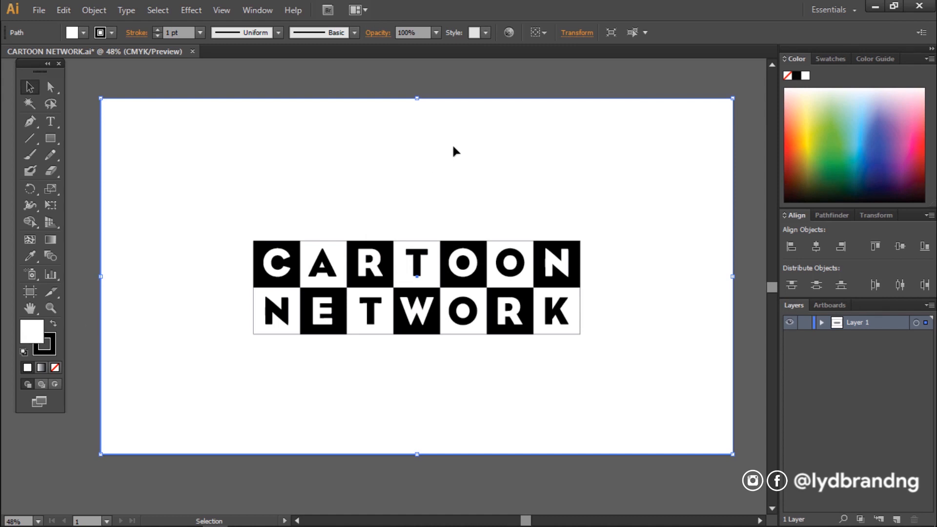
Step: Remove the stroke from the artboard-sized background rectangle
left_click(54, 367)
left_click(73, 339)
left_click(105, 338)
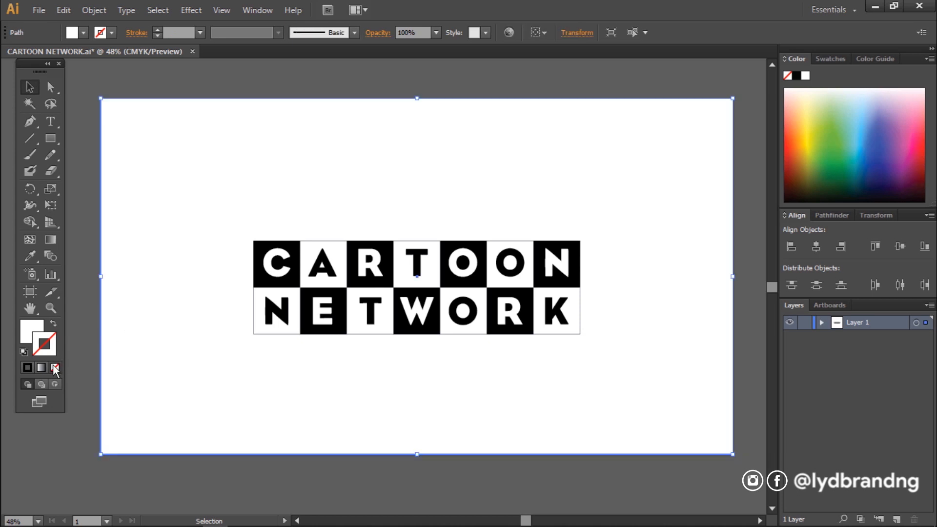
Step: Export the artwork as a JPEG again, replacing the existing CARTOON NETWORK.jpg in the LOGO folder
left_click(37, 11)
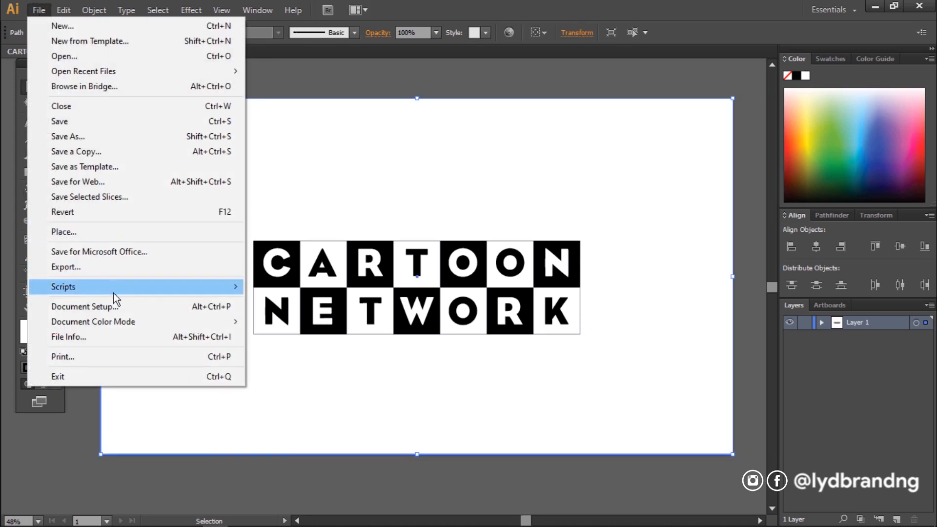
left_click(122, 268)
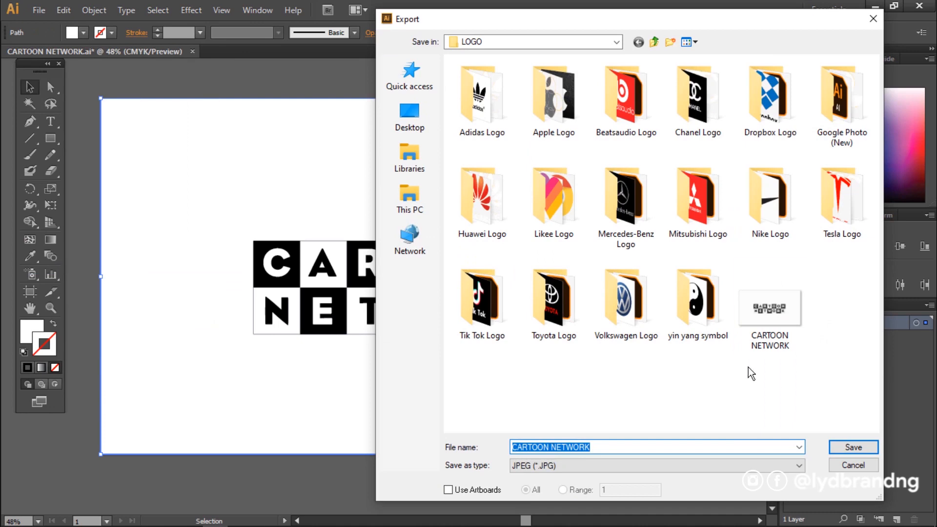
left_click(771, 312)
left_click(854, 447)
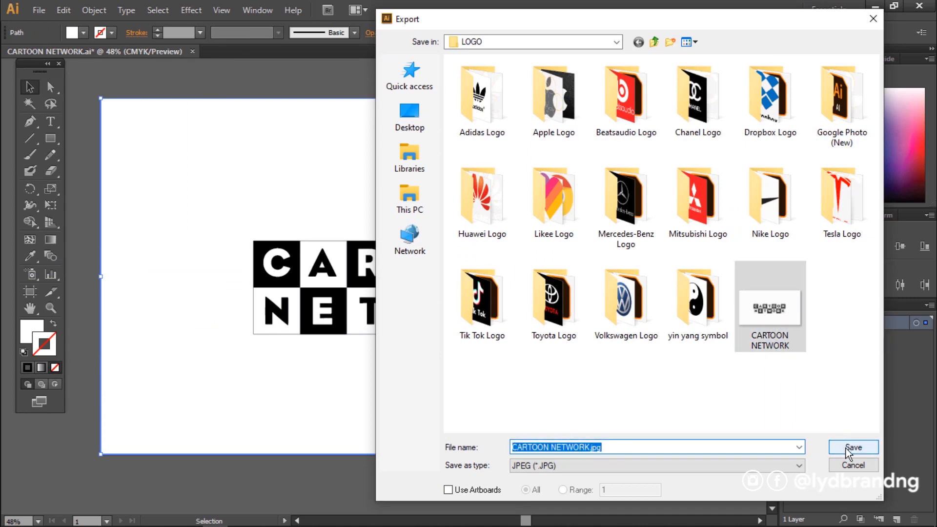
left_click(846, 448)
key("y")
key("Return")
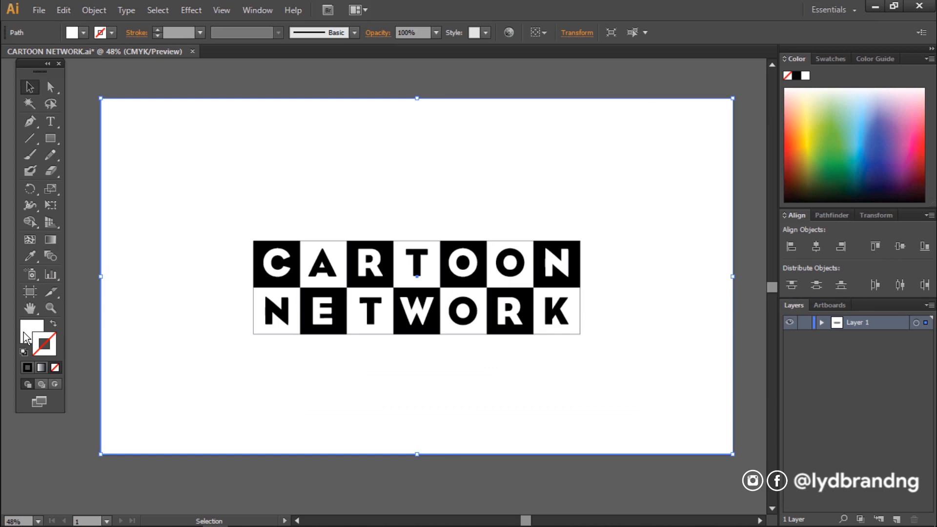
Step: Fill the artboard-sized background rectangle with black and deselect it
left_click(796, 76)
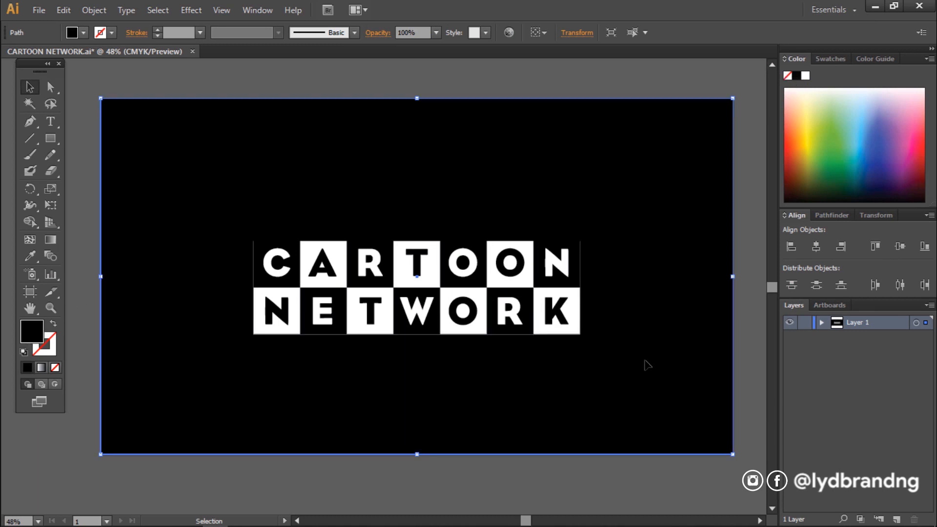
left_click(649, 492)
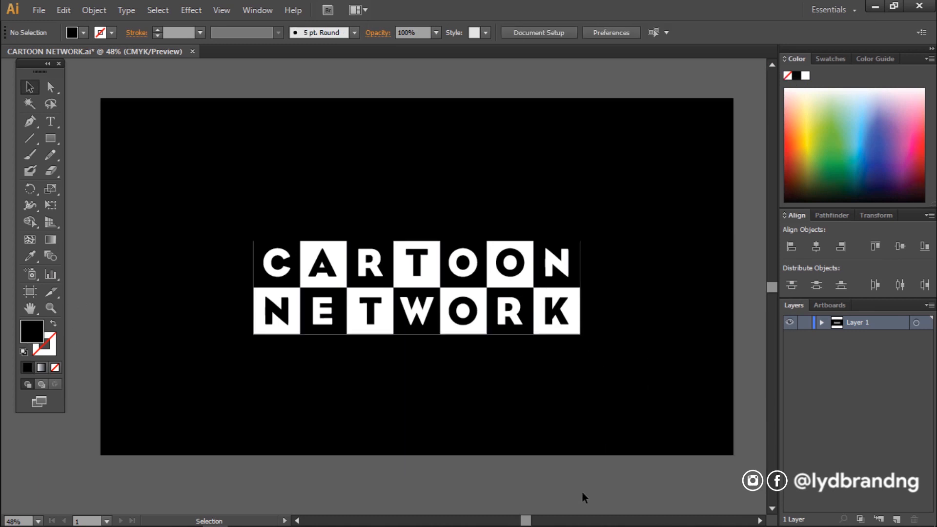
Step: Export the black-background version as CARTOON NETWORK COPY.jpg and save the Illustrator document
left_click(42, 8)
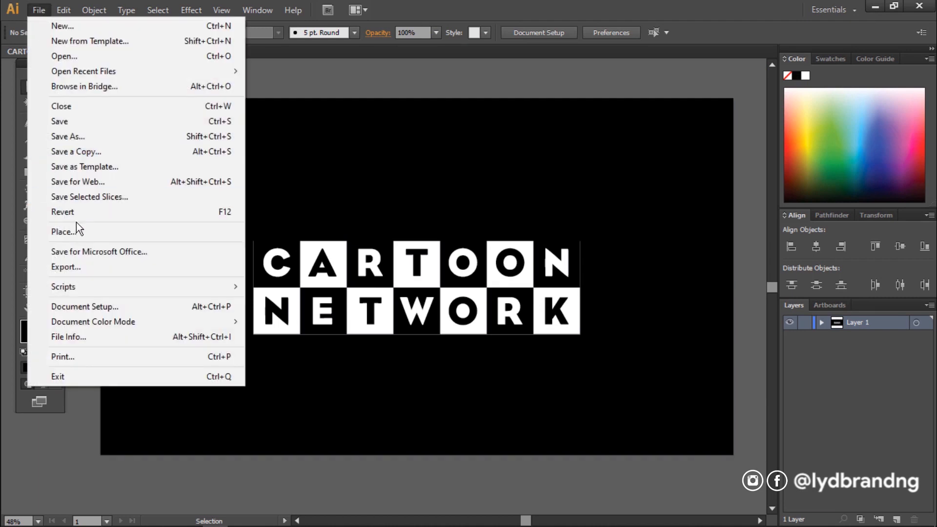
left_click(79, 271)
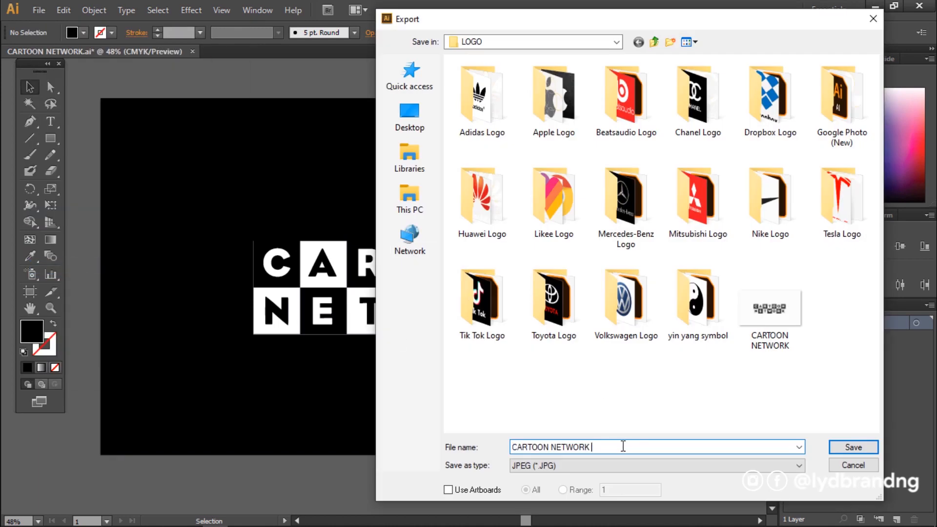
left_click(840, 450)
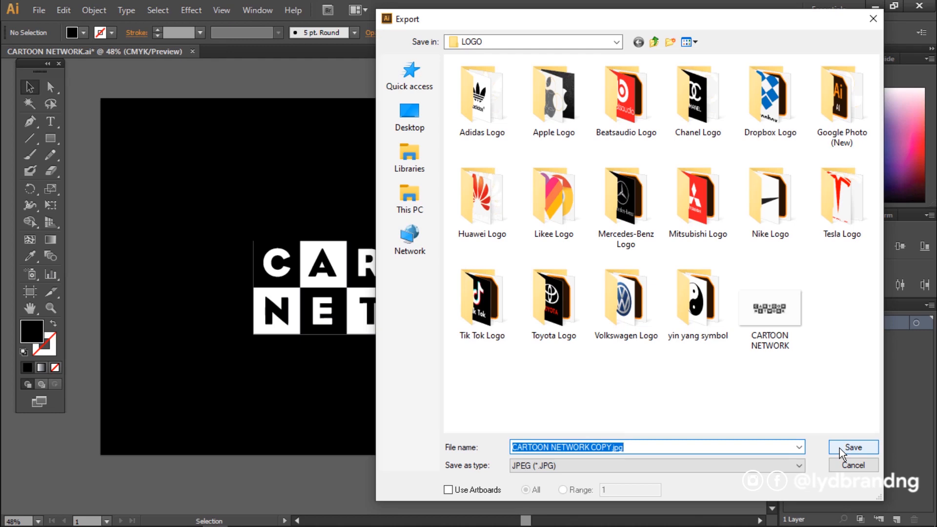
left_click(840, 448)
key("Return")
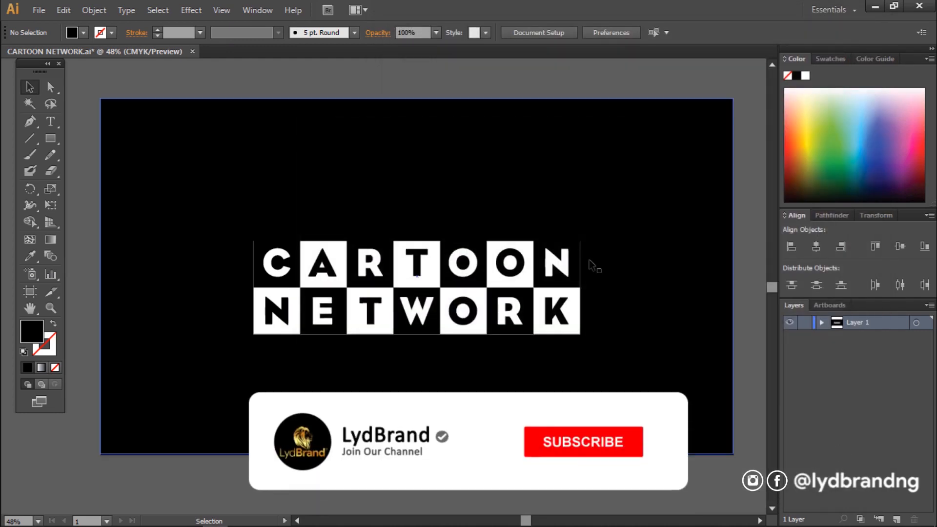
left_click(39, 9)
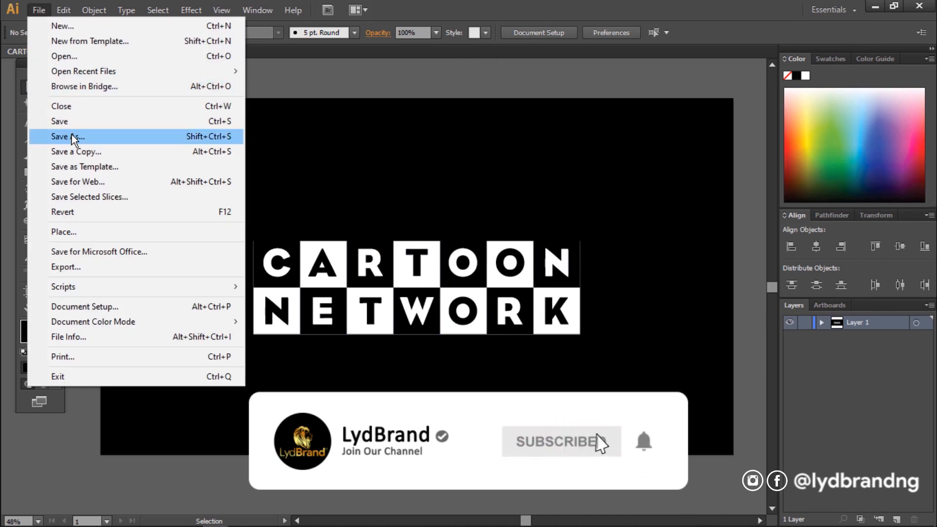
left_click(67, 121)
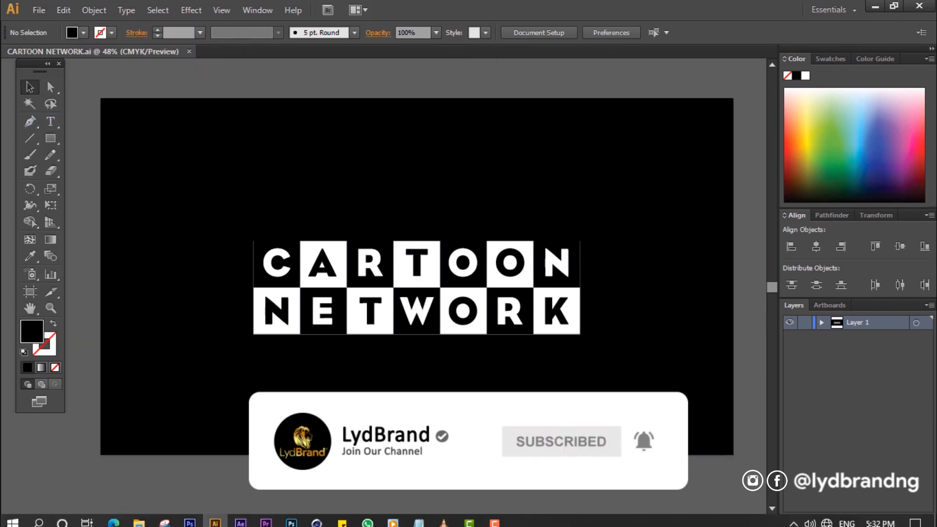
Step: Open CARTOON NETWORK.jpg in Photos and examine it and CARTOON NETWORK COPY.jpg at close range
left_click(142, 518)
double_click(320, 466)
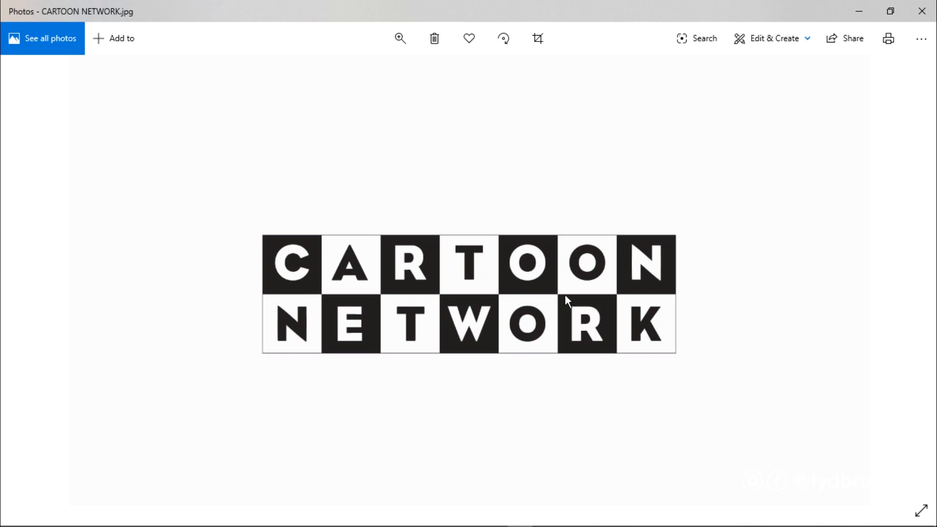
scroll(564, 294, "up", 2)
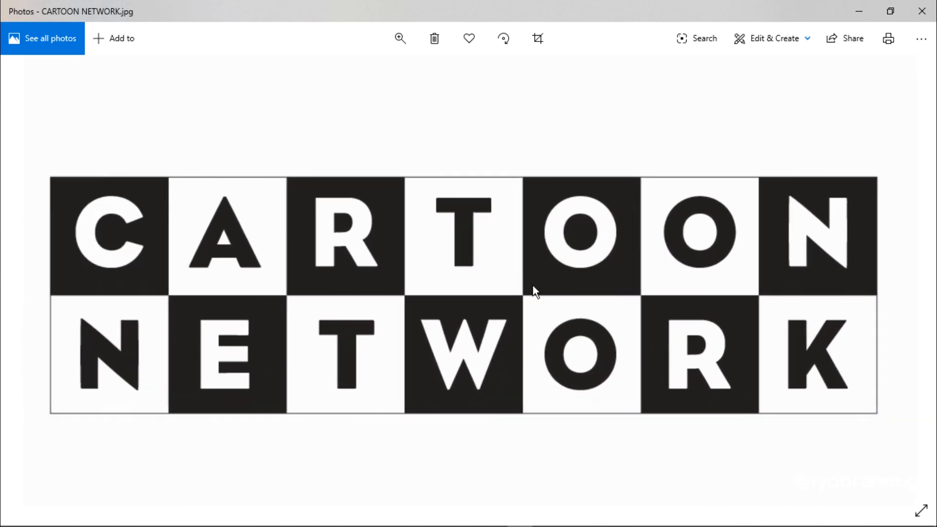
scroll(533, 289, "down", 2)
left_click(36, 278)
scroll(480, 303, "up", 2)
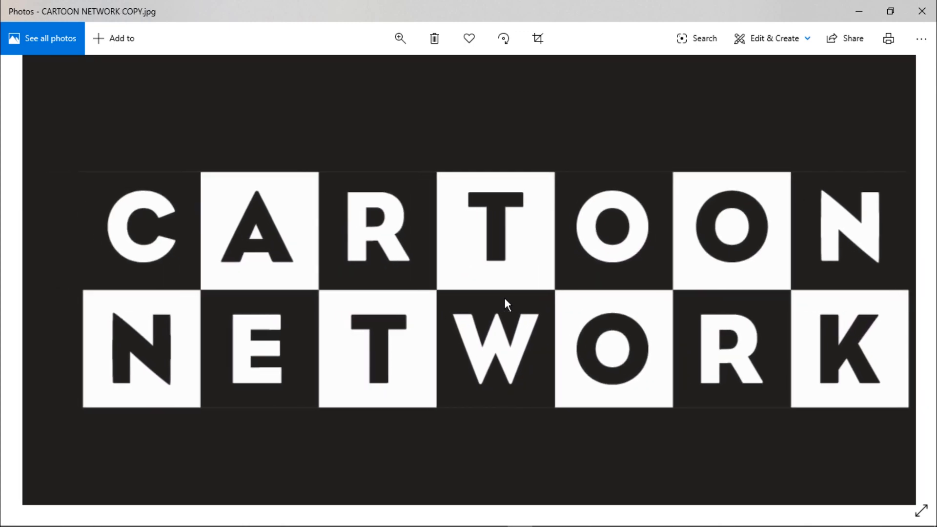
scroll(505, 298, "down", 2)
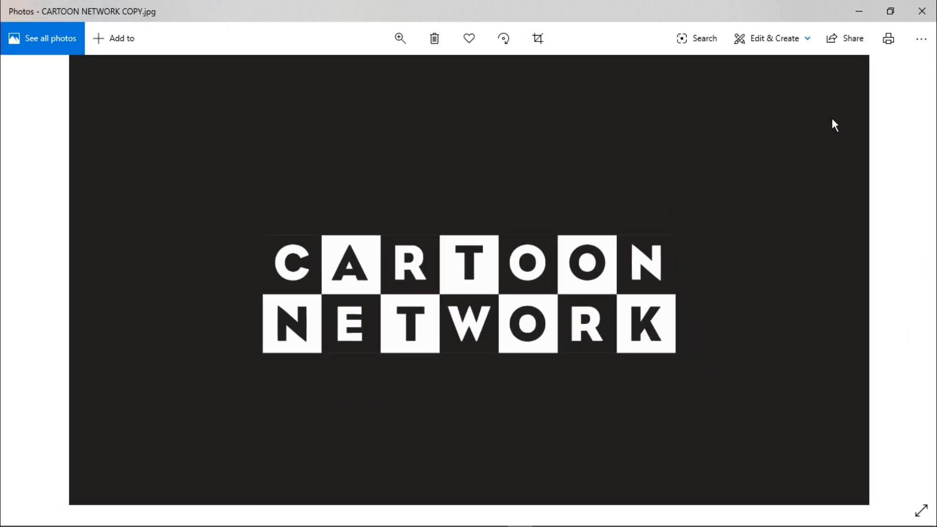
key("Right")
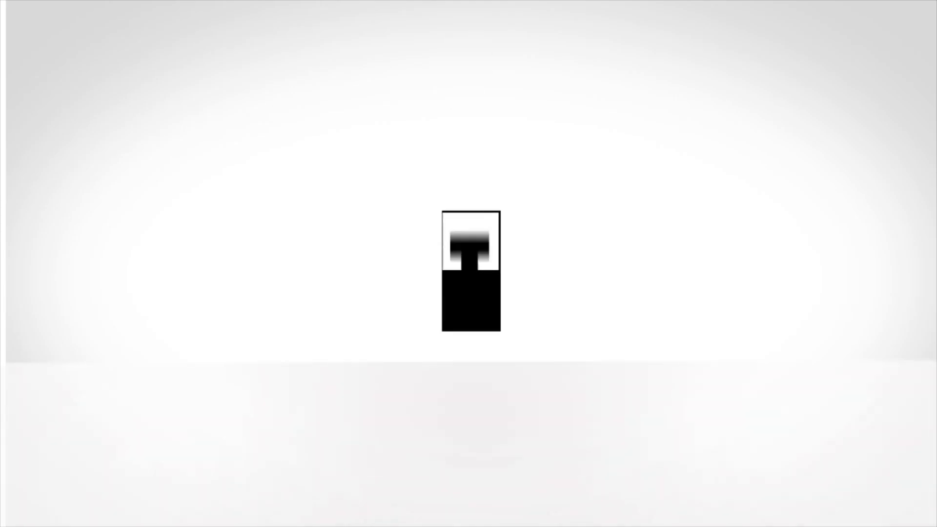